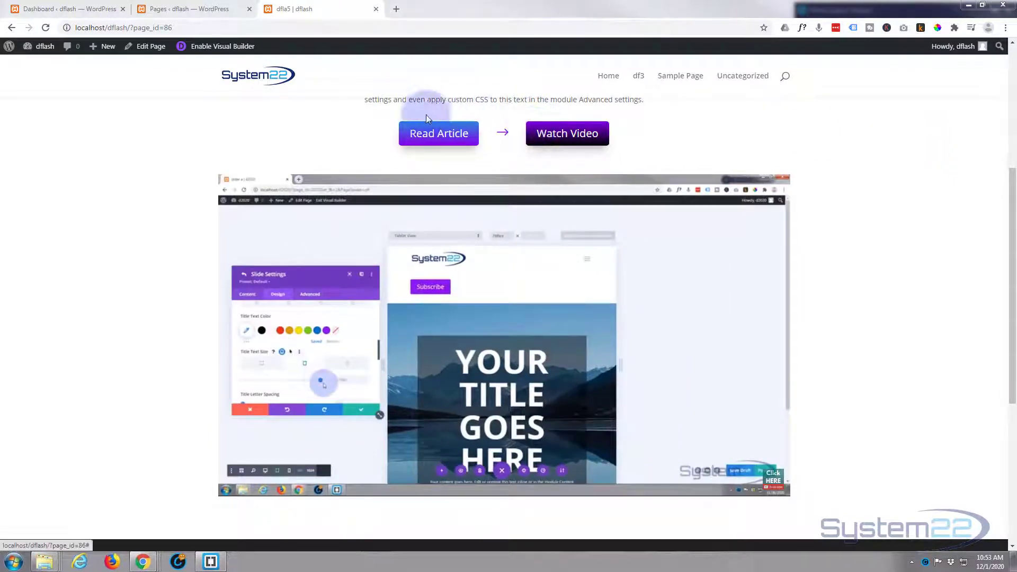
Enable the Visual Builder on the page and delete the video module below the Read Article and Watch Video buttons.
left_click(216, 47)
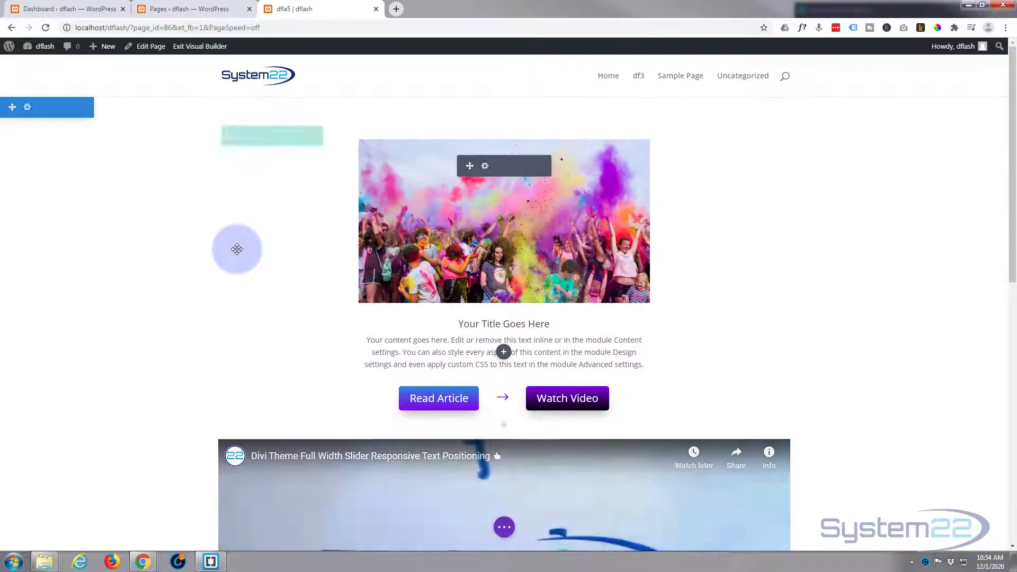
scroll(227, 240, "down", 4)
mouse_move(431, 305)
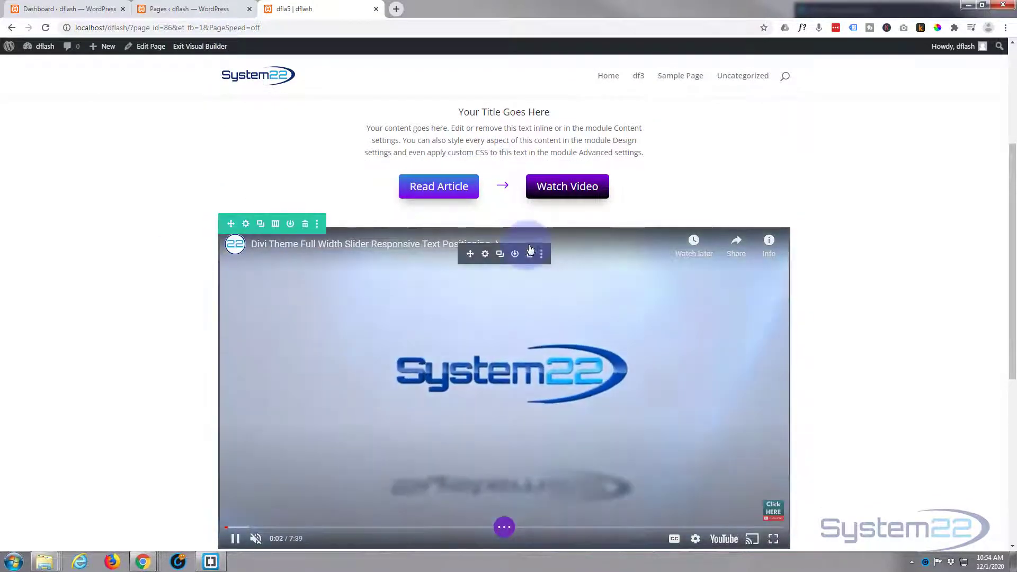
left_click(529, 255)
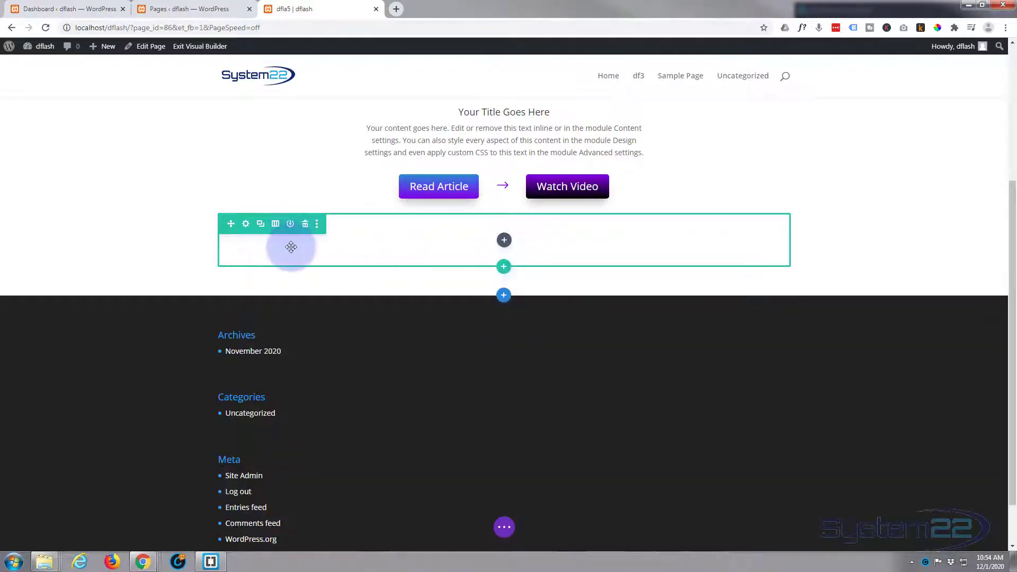
Insert a Code module into the empty row below the Read Article and Watch Video buttons.
left_click(506, 242)
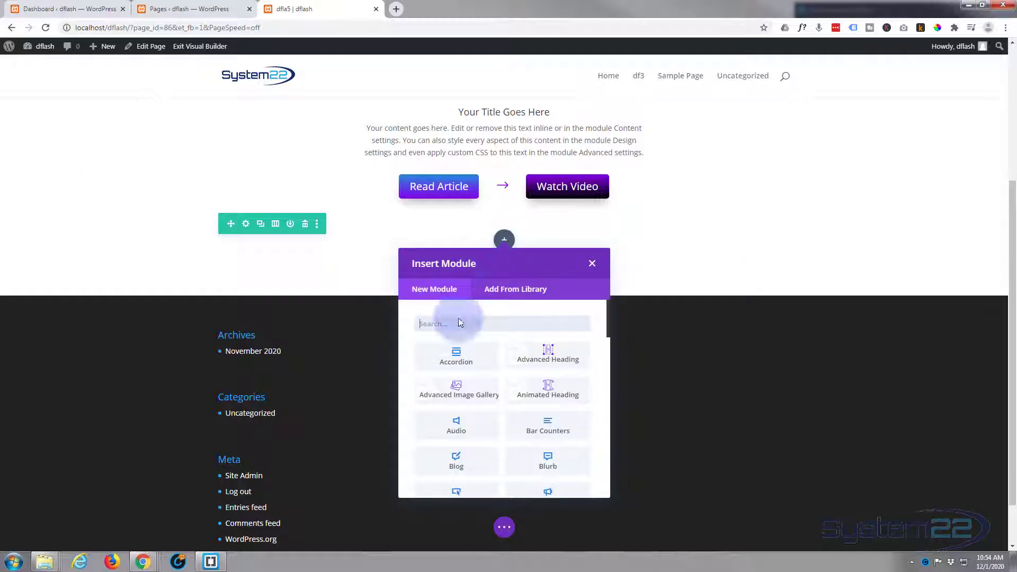
scroll(480, 362, "down", 5)
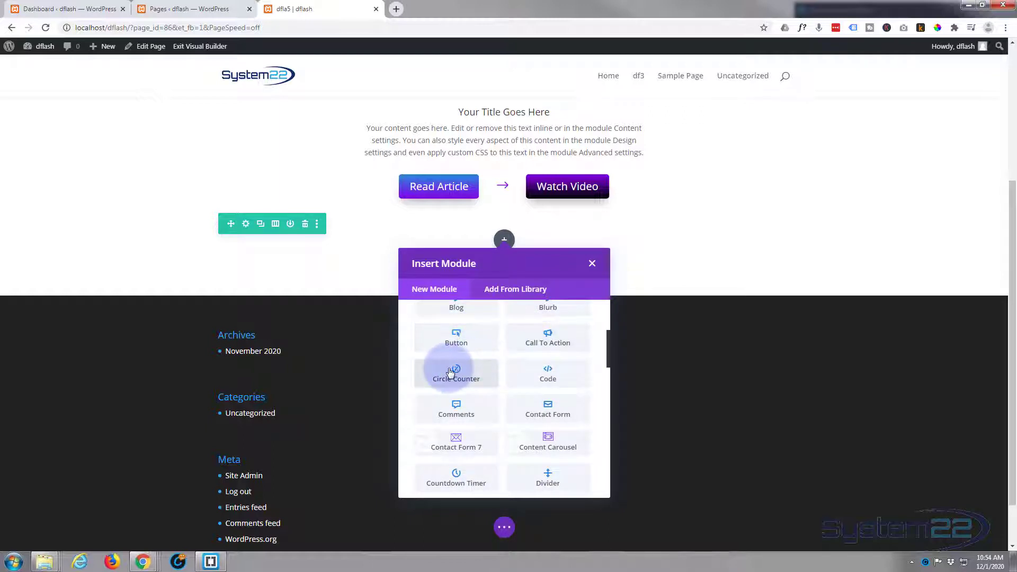
scroll(509, 442, "down", 3)
scroll(510, 446, "down", 8)
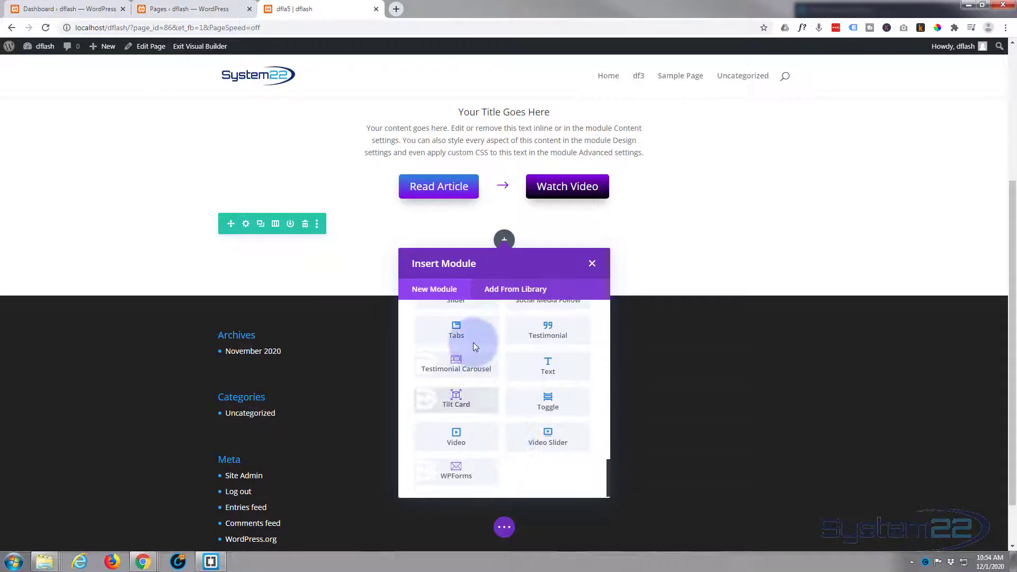
scroll(476, 430, "up", 2)
scroll(477, 430, "up", 5)
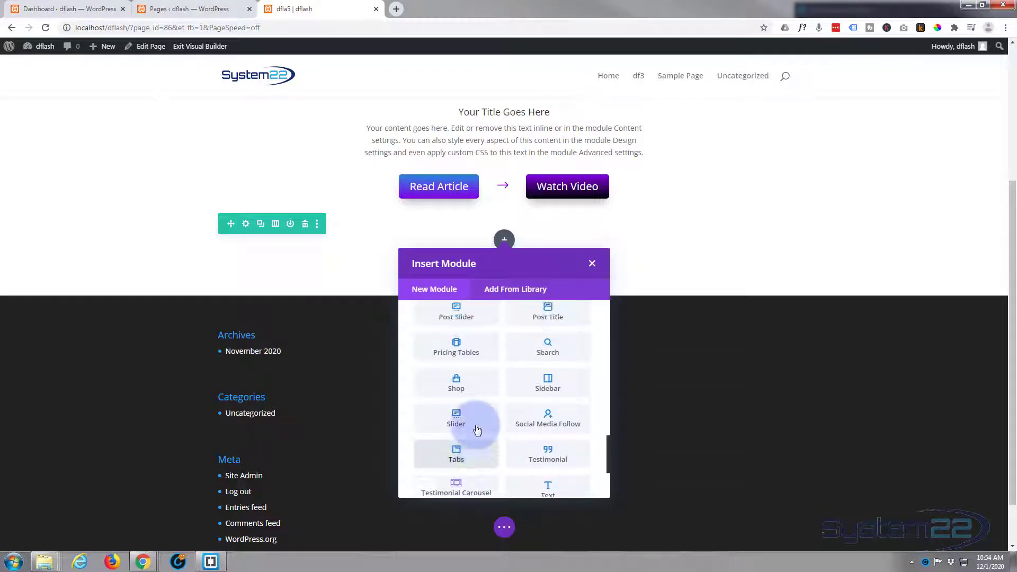
scroll(477, 430, "up", 2)
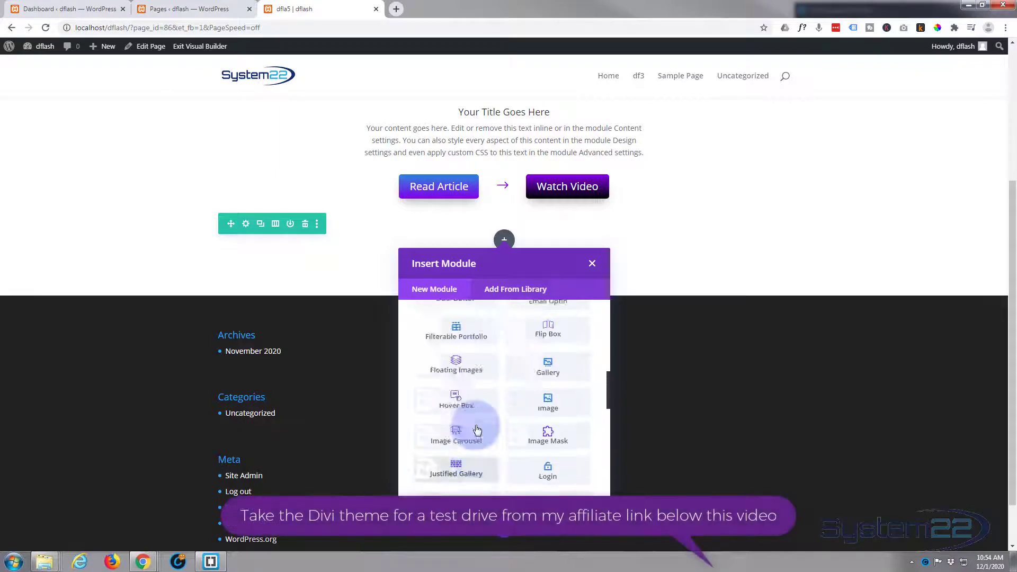
scroll(476, 430, "up", 2)
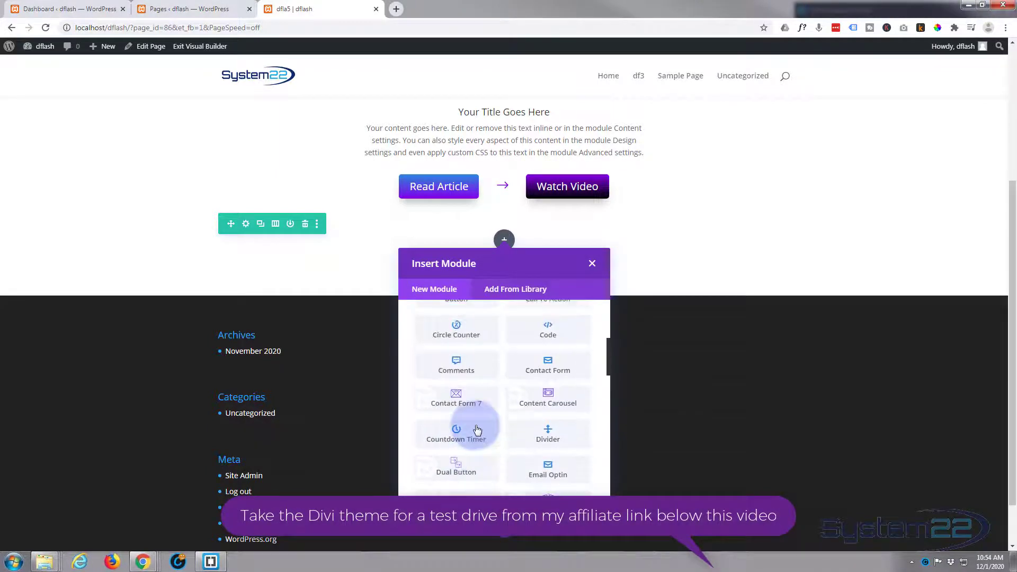
left_click(555, 331)
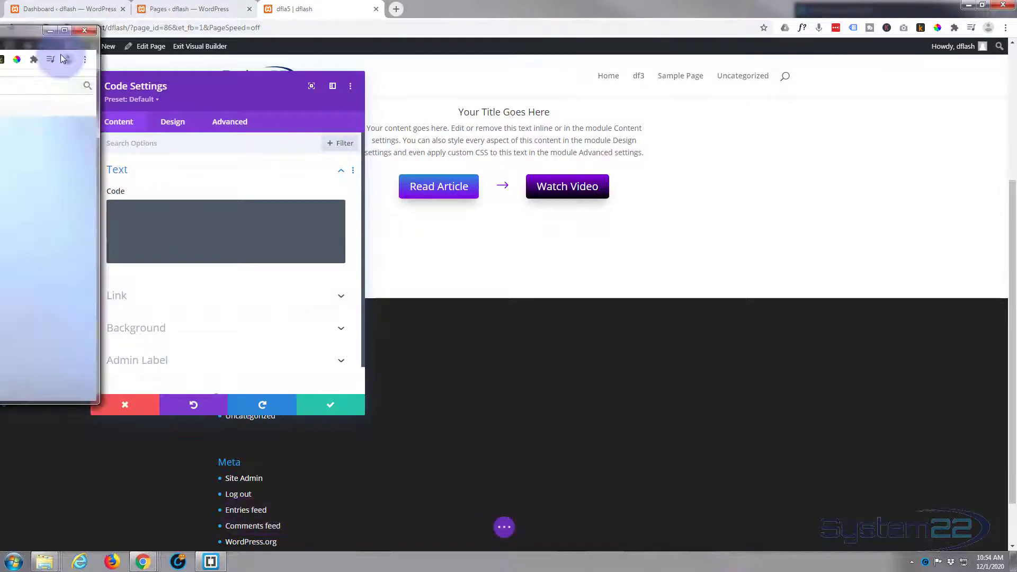
Switch to the YouTube window, show the embed code for "Divi Theme Full Width Slider Responsive Text Positioning", and enlarge the window.
left_click_drag(61, 48, 411, 44)
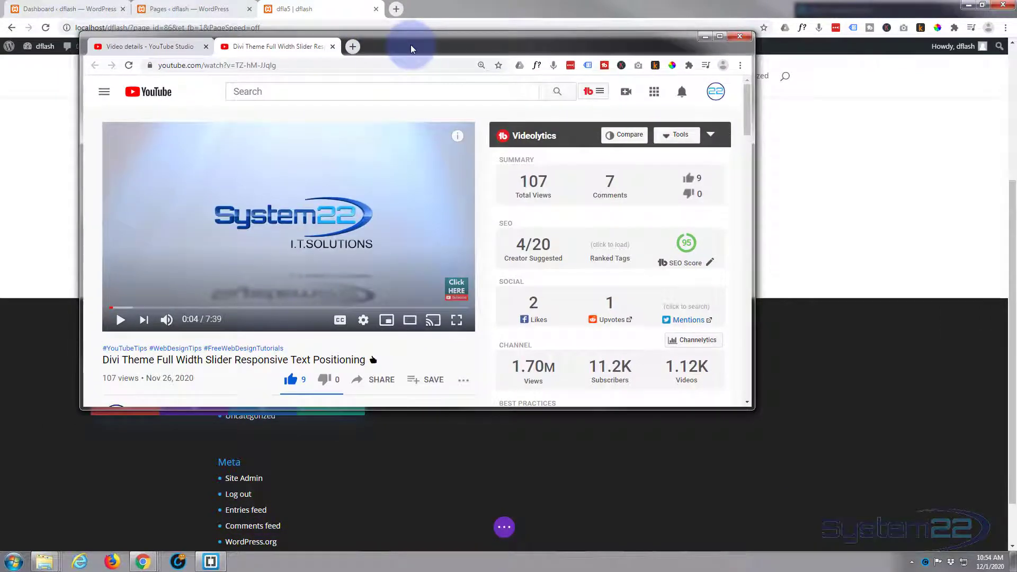
left_click(381, 380)
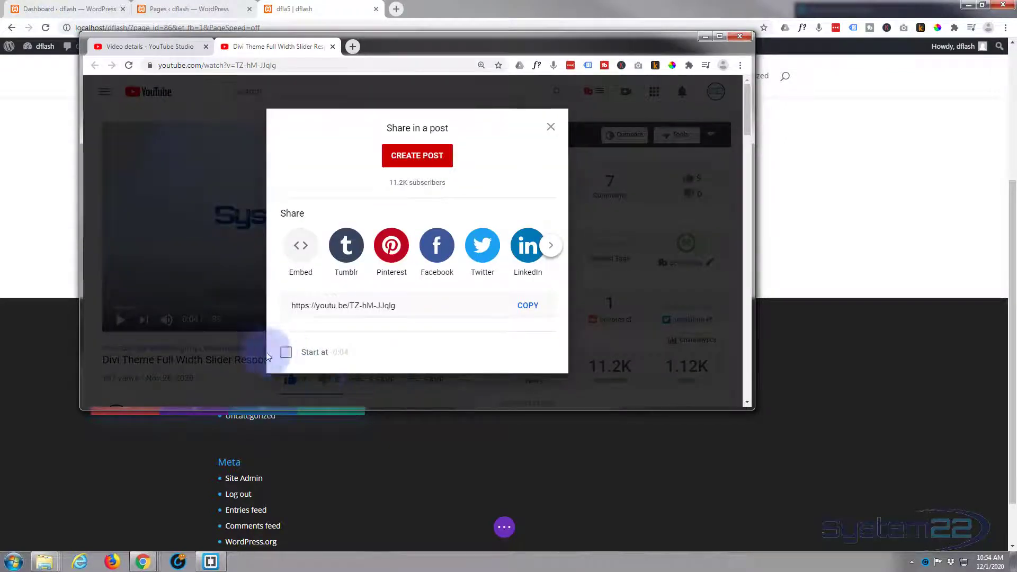
left_click(301, 248)
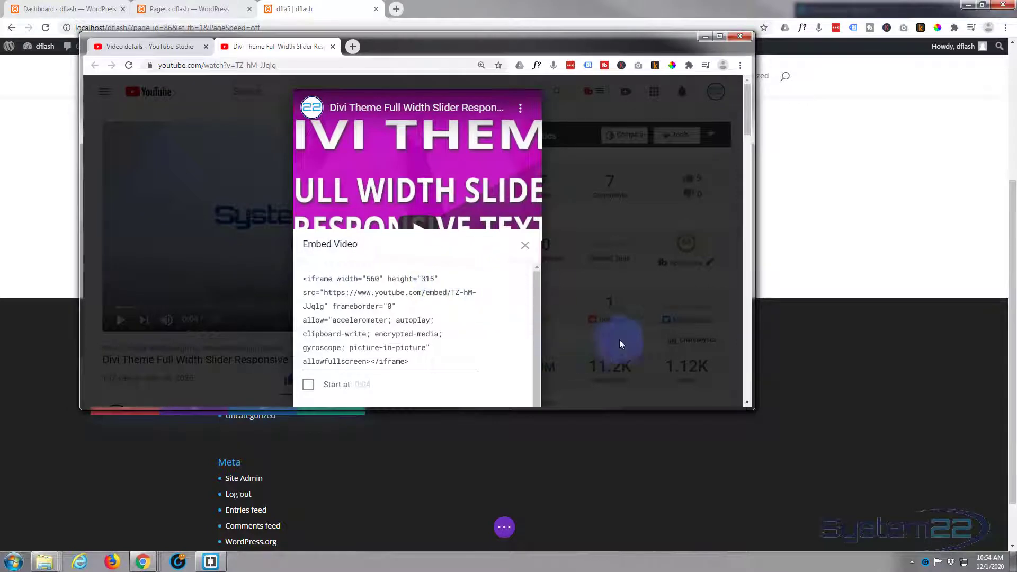
left_click_drag(747, 125, 749, 138)
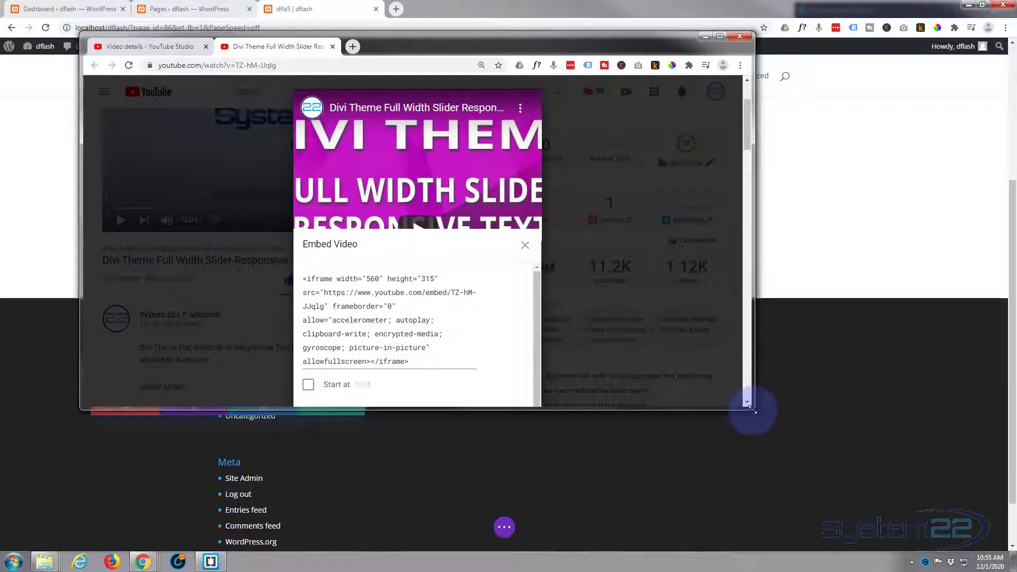
left_click_drag(752, 410, 827, 529)
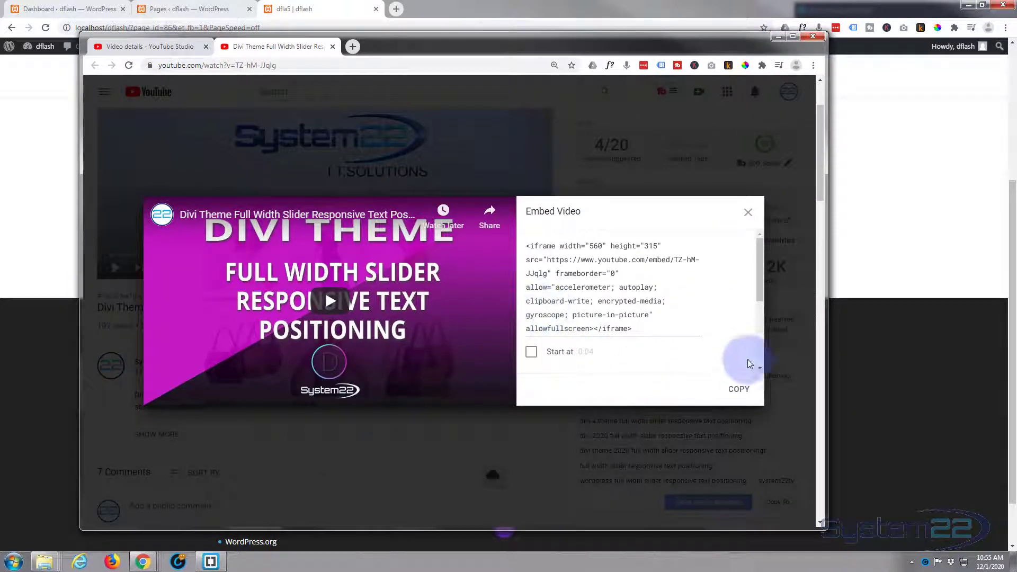
Review the embed options with player controls kept on, and copy the video's iframe code.
scroll(759, 300, "down", 2)
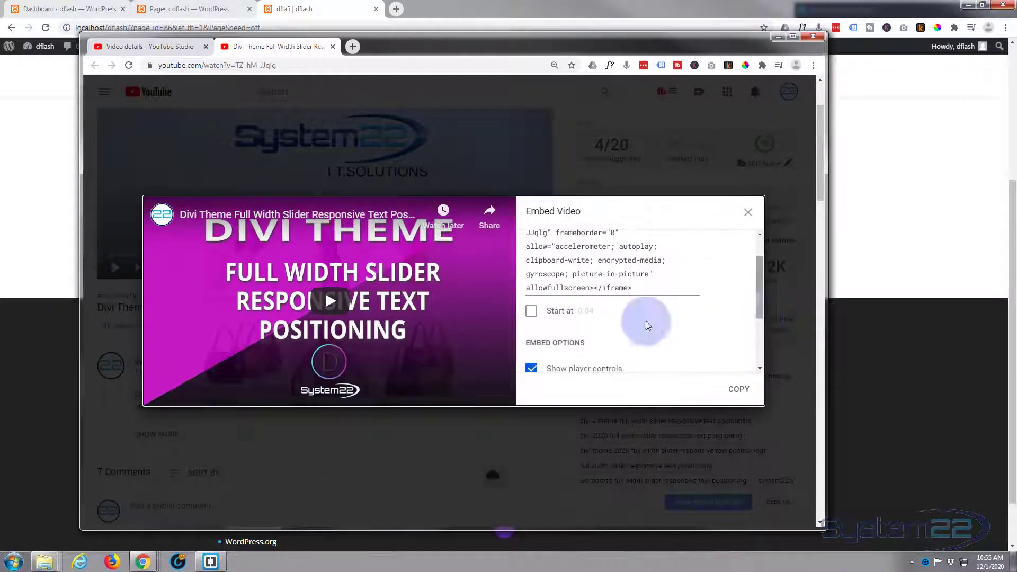
left_click_drag(759, 313, 764, 351)
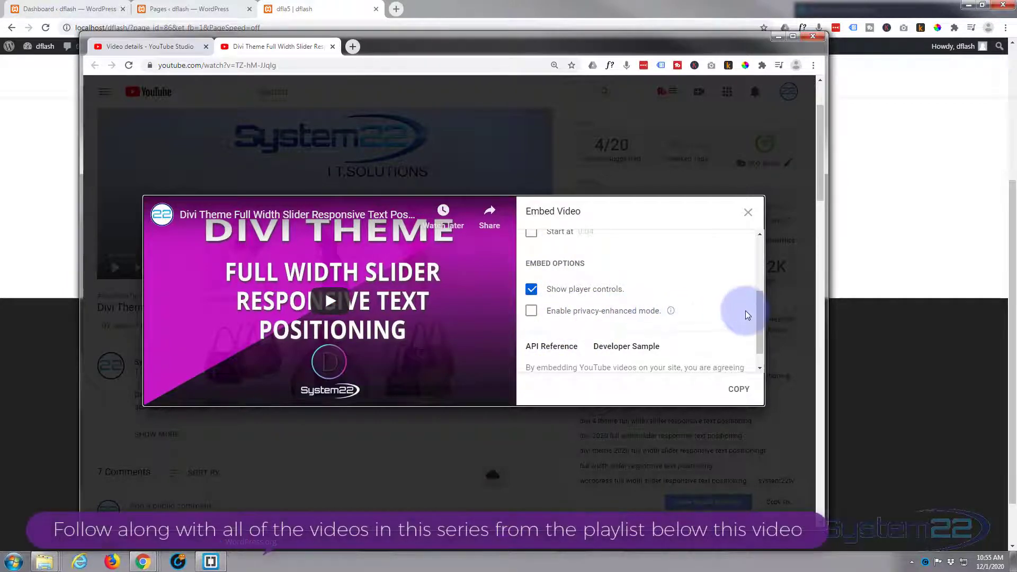
scroll(726, 326, "down", 1)
scroll(727, 326, "up", 5)
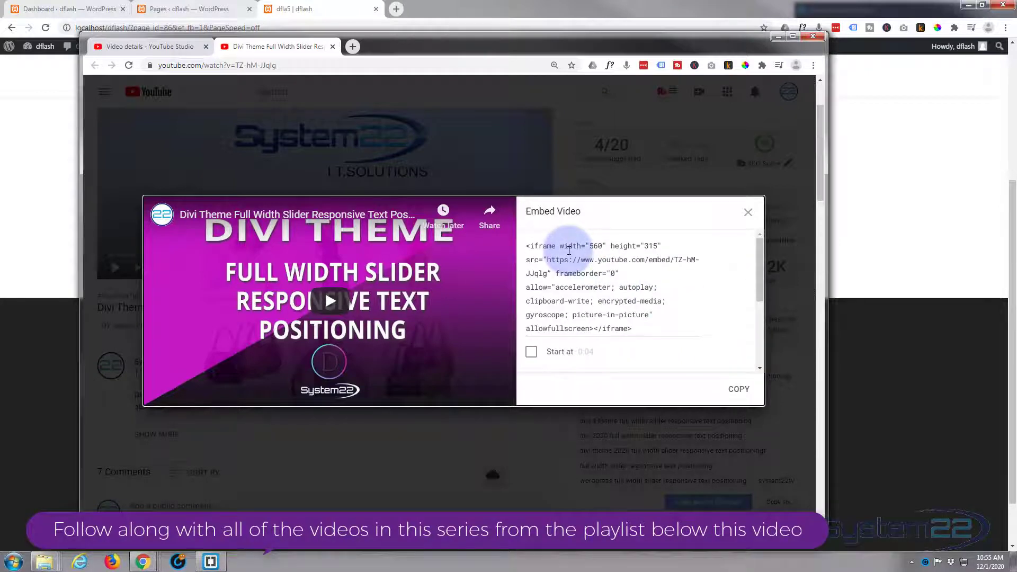
left_click(740, 391)
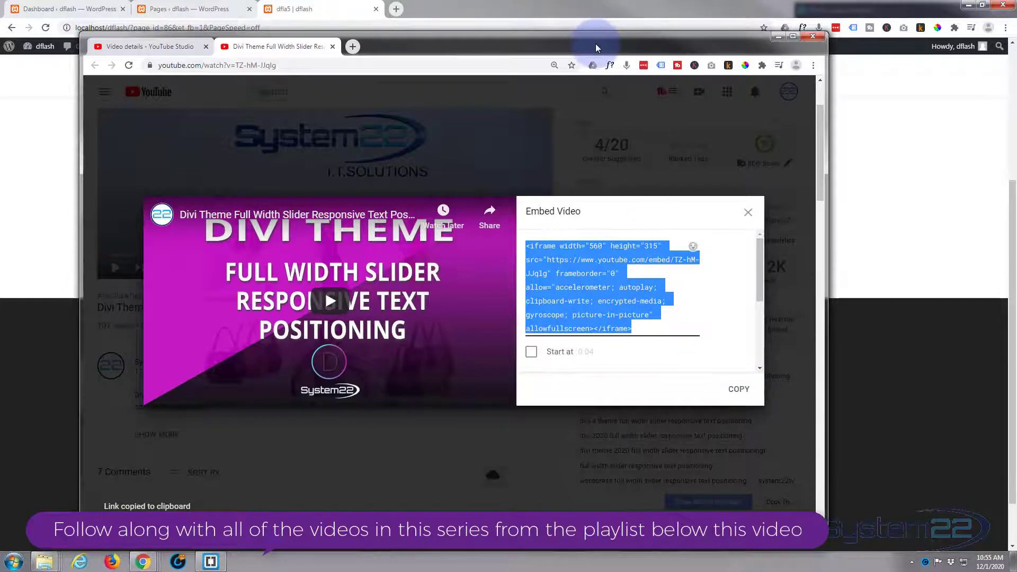
Move the YouTube window aside, paste the copied iframe code into the Code module, and save the module.
left_click_drag(597, 46, 0, 74)
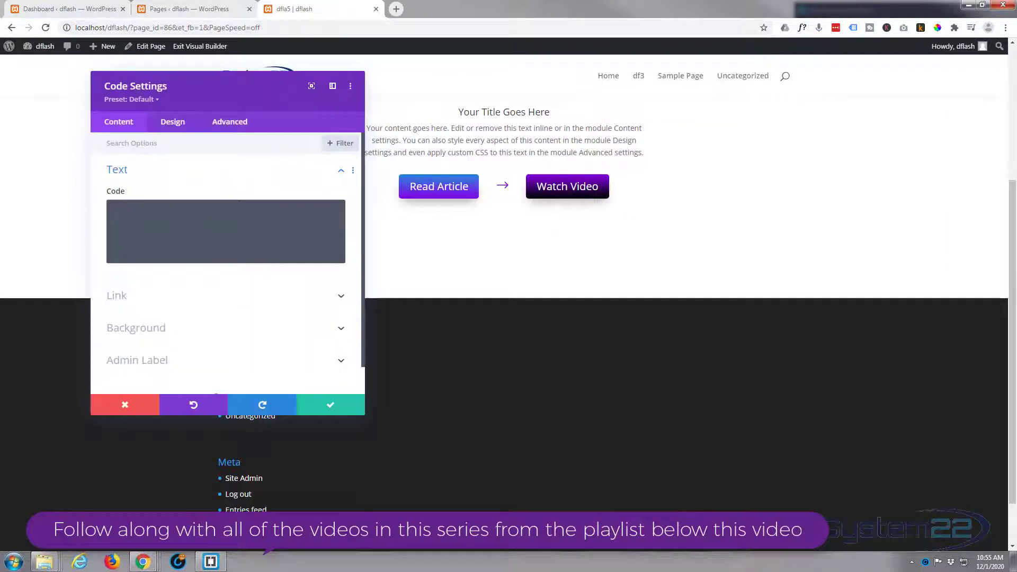
left_click(120, 209)
key("ctrl+v")
left_click(189, 428)
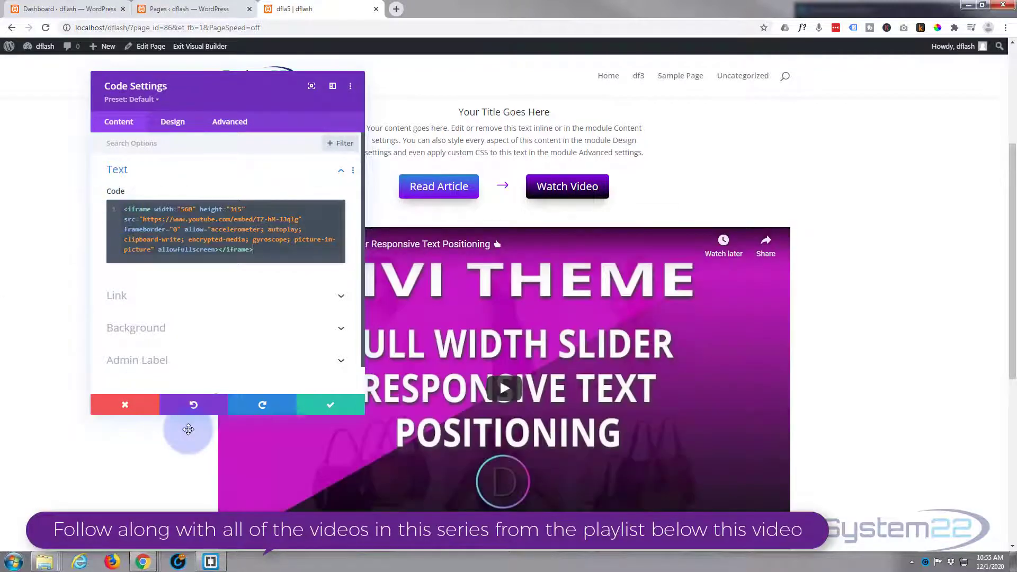
left_click(330, 404)
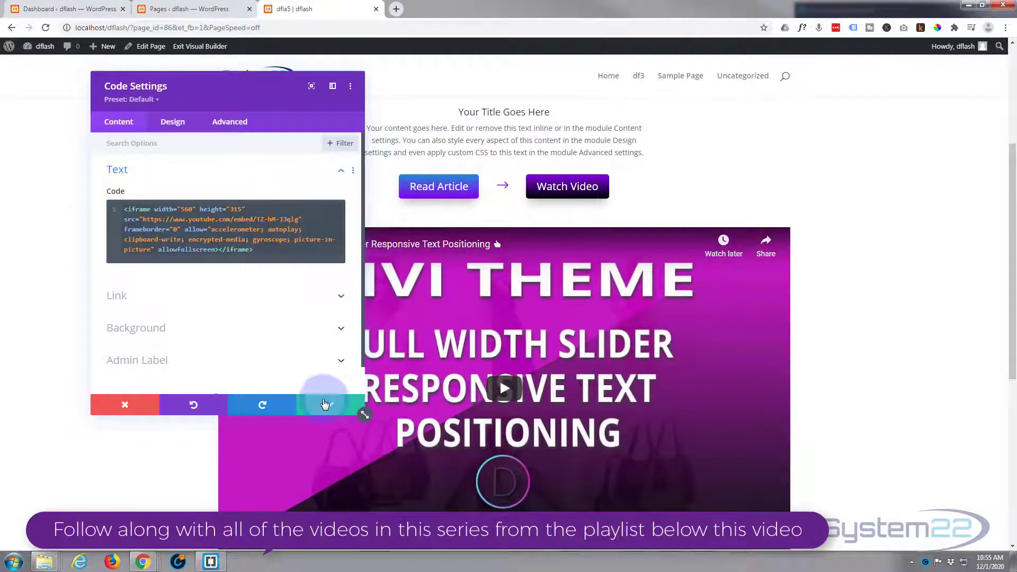
Play the embedded YouTube video on the page for a few seconds and pause it.
left_click(149, 368)
scroll(148, 369, "down", 2)
scroll(148, 369, "up", 1)
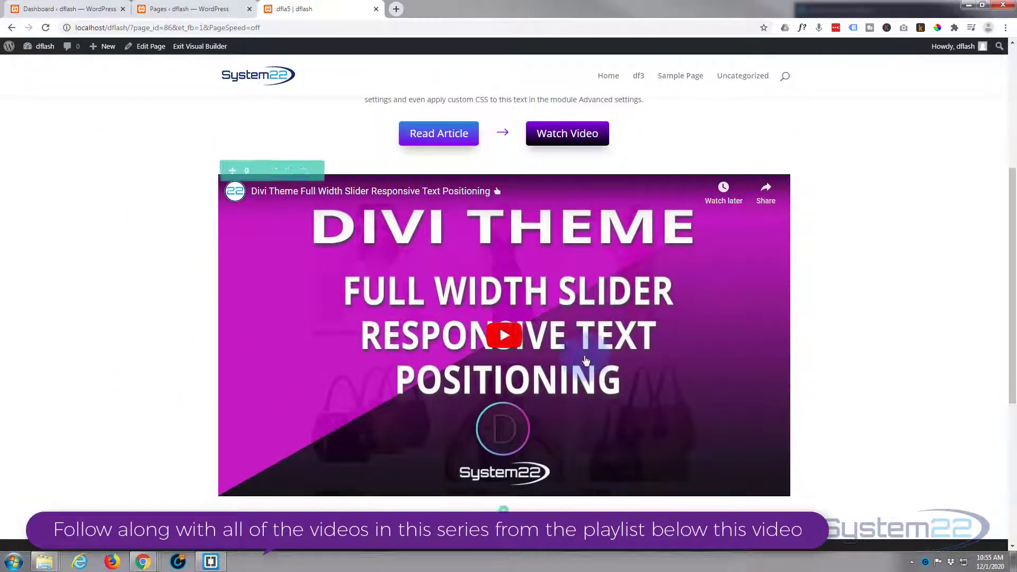
left_click(510, 340)
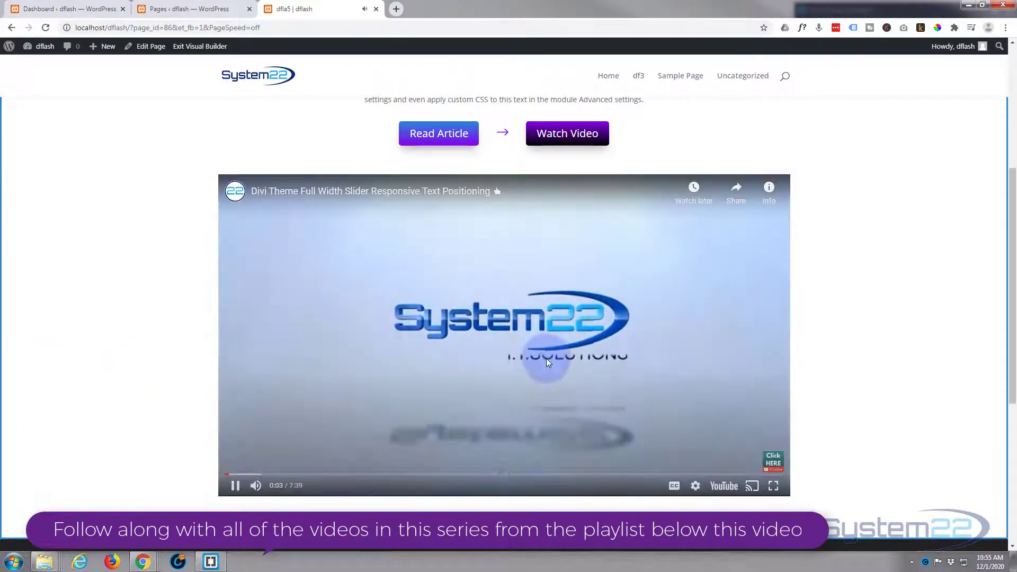
left_click(371, 370)
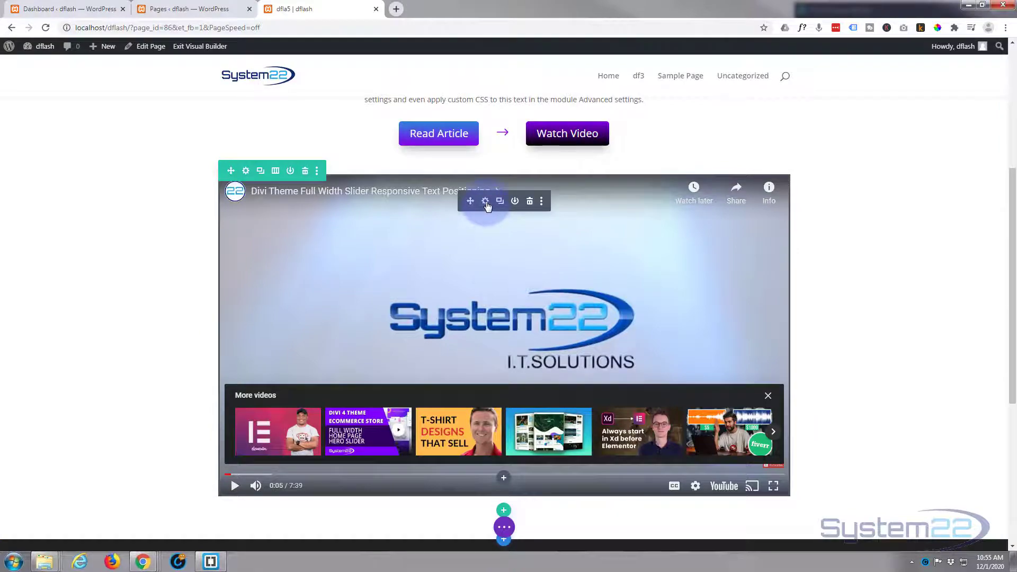
Reopen the Code module's settings and append "?autoplay=1" to the video URL in the iframe's src attribute.
left_click(486, 202)
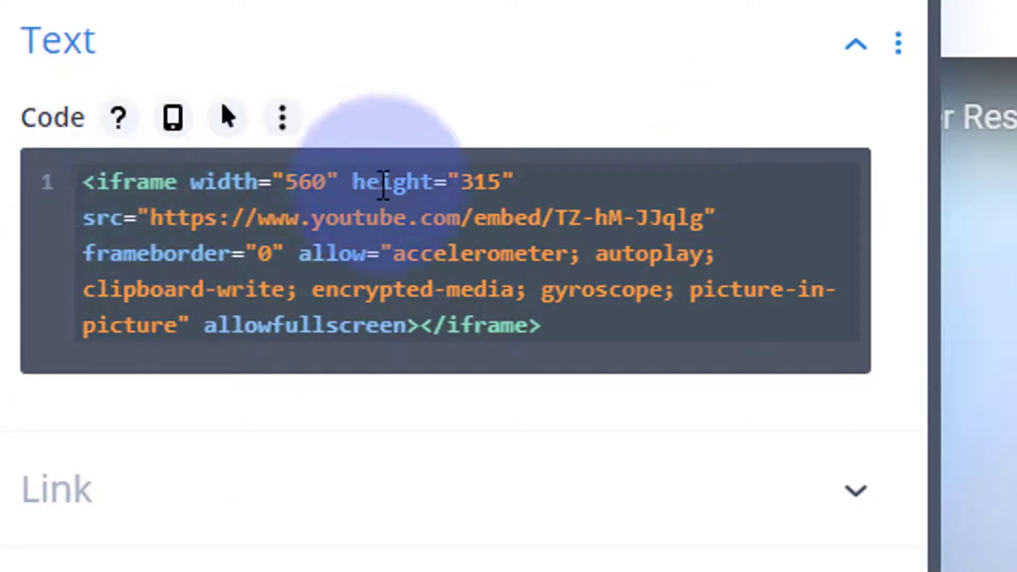
key("ctrl+a")
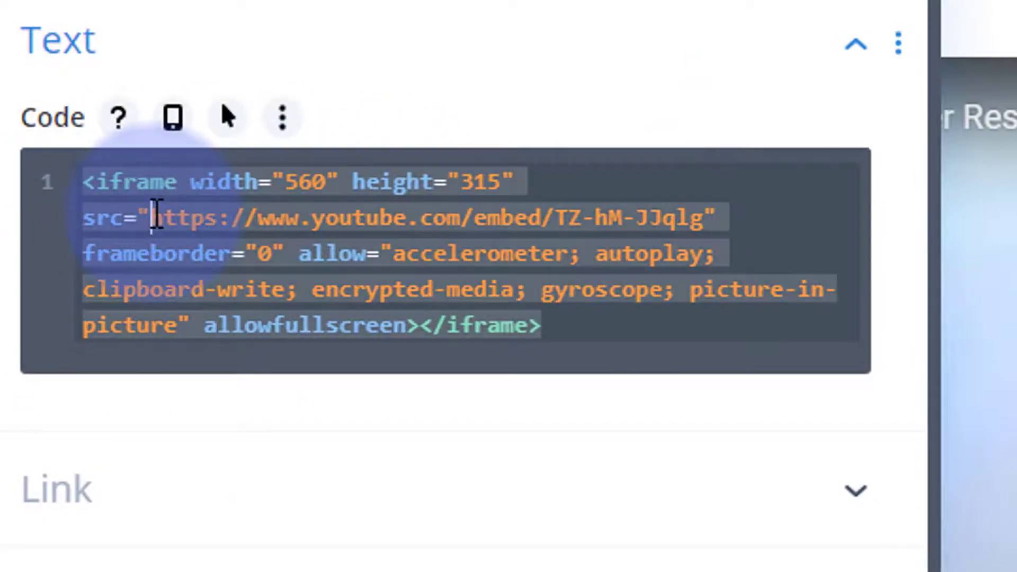
left_click_drag(154, 215, 703, 221)
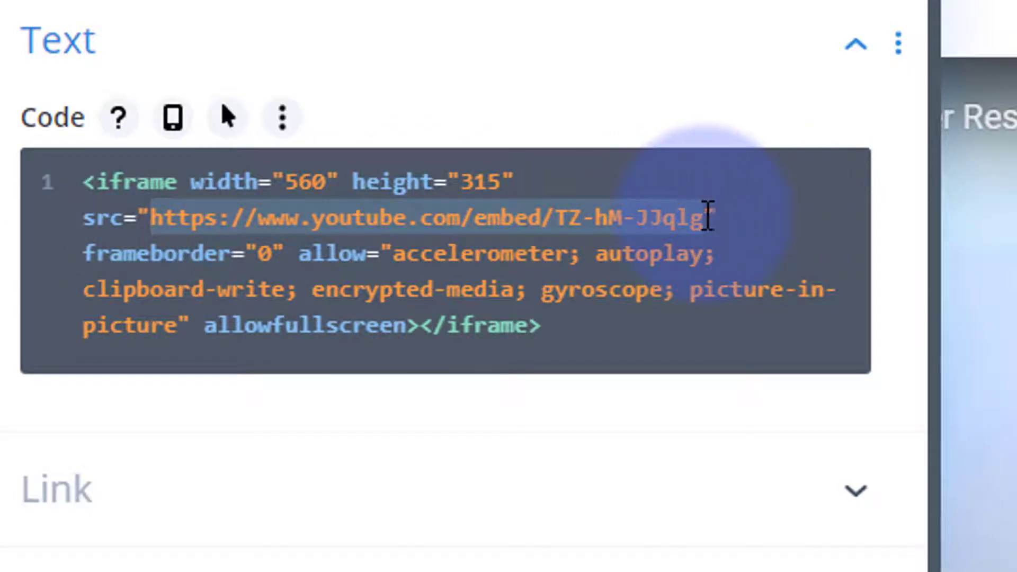
left_click(705, 216)
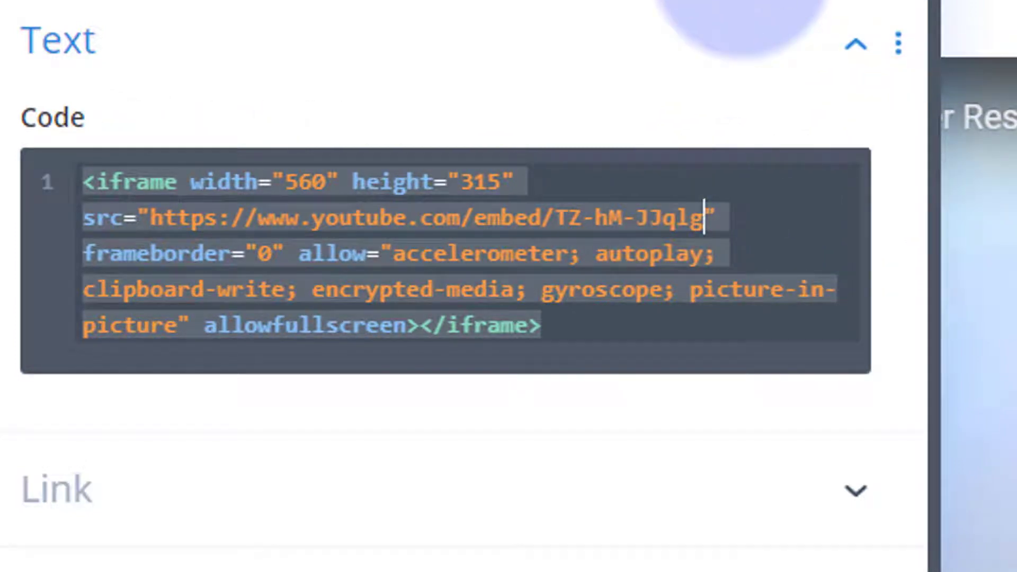
type("?autopl")
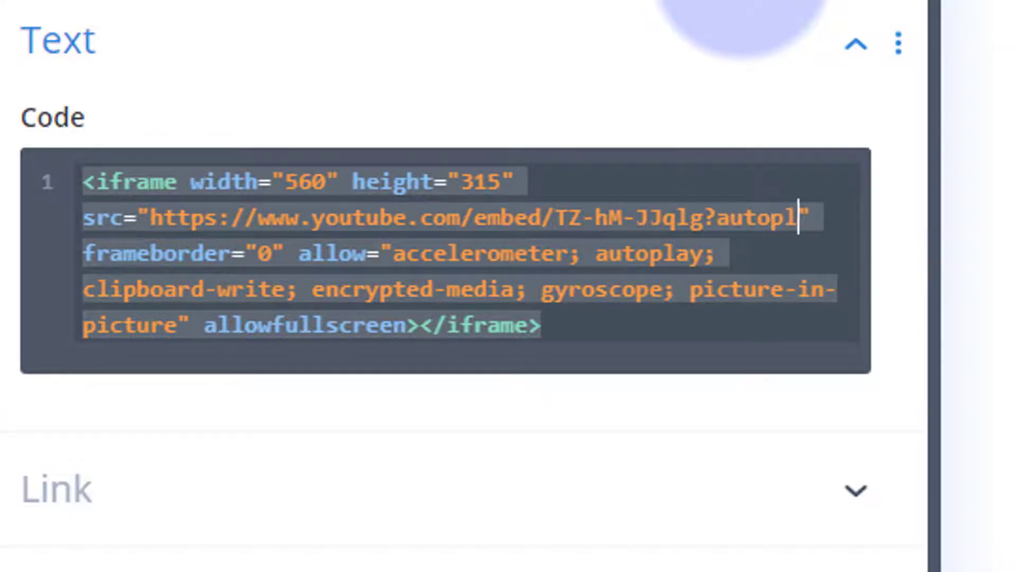
type("ay=")
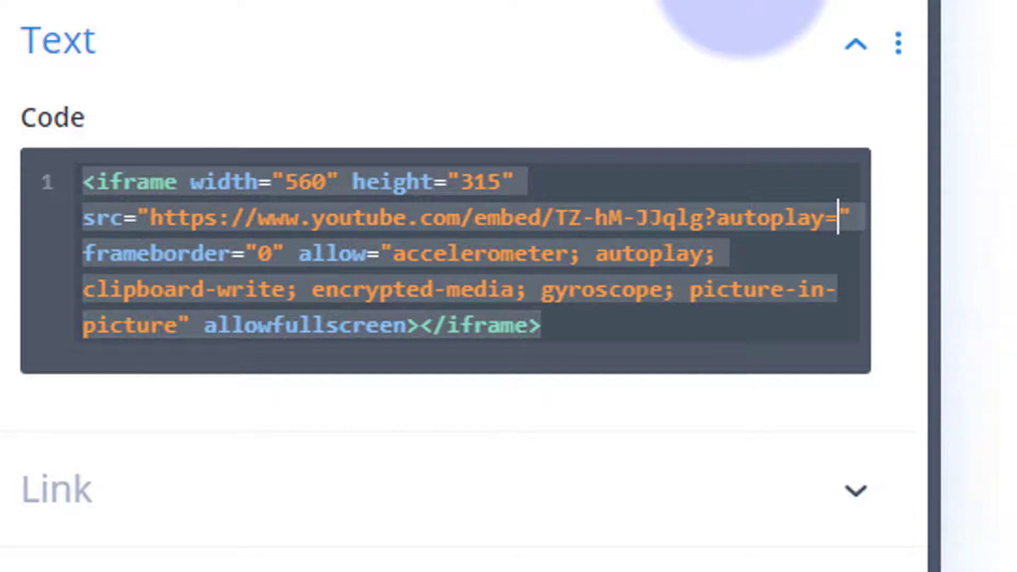
type("1")
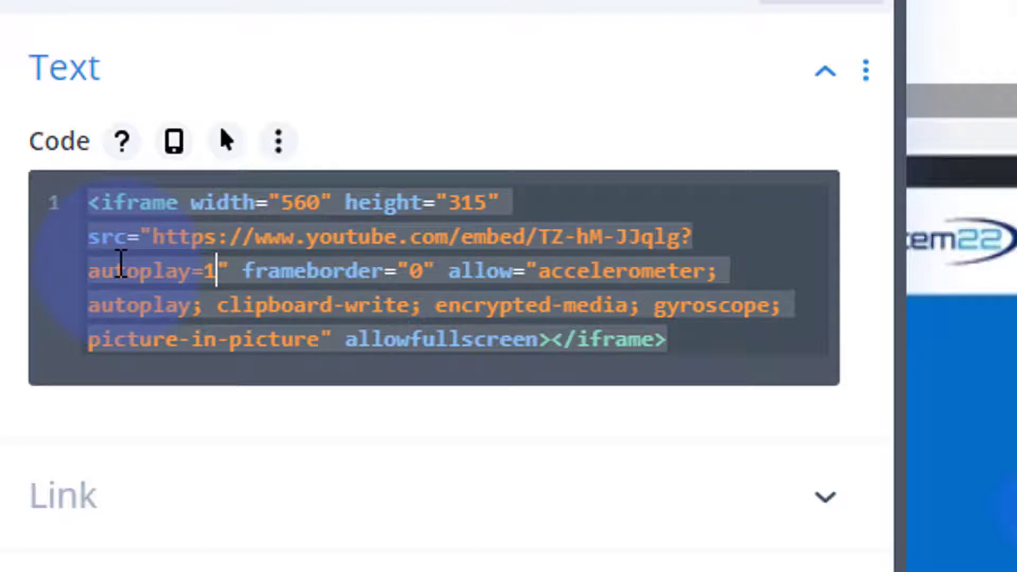
Add "&mute=1" after the autoplay parameter in the iframe's video URL.
type("&")
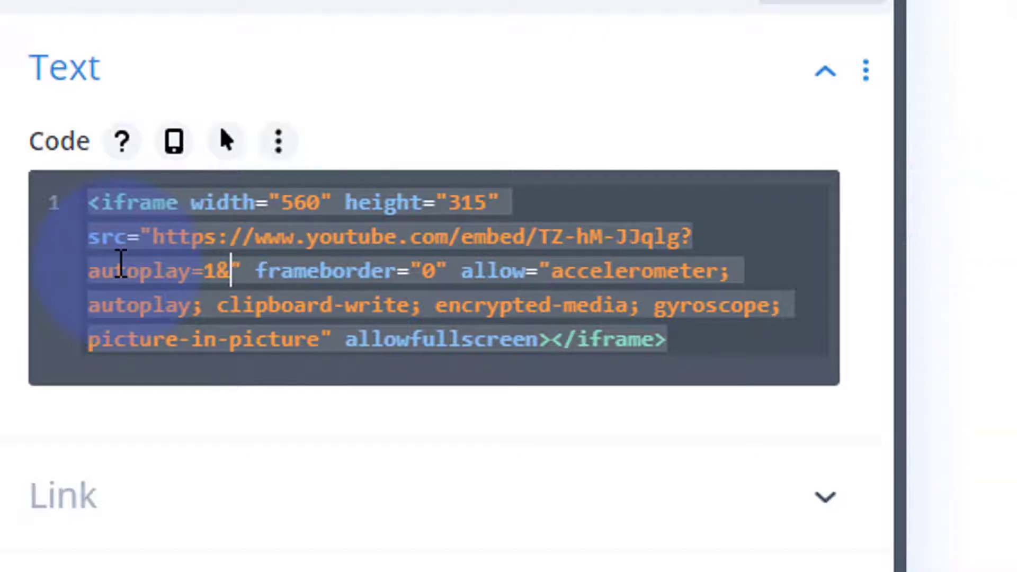
type("mute")
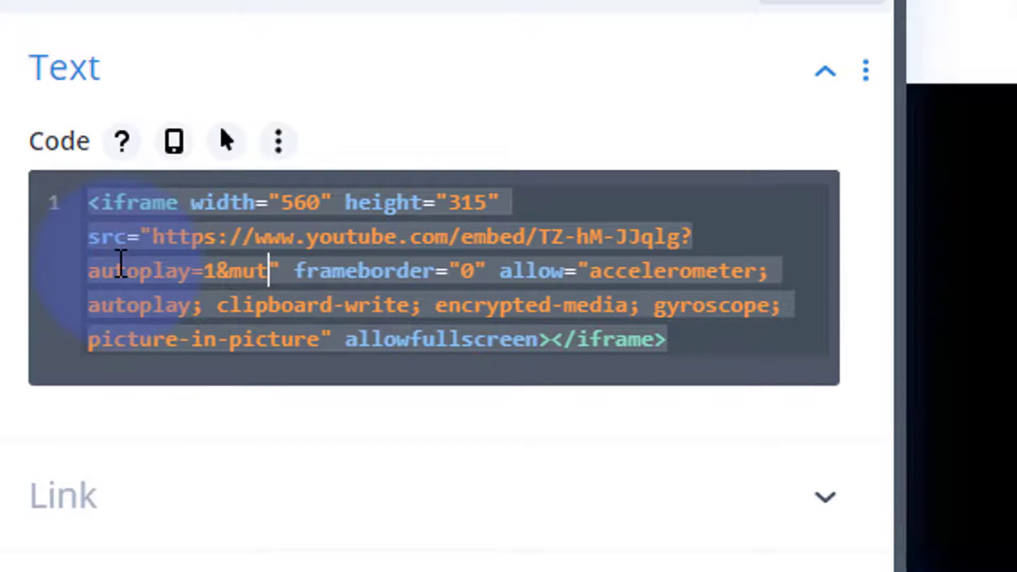
type("=1")
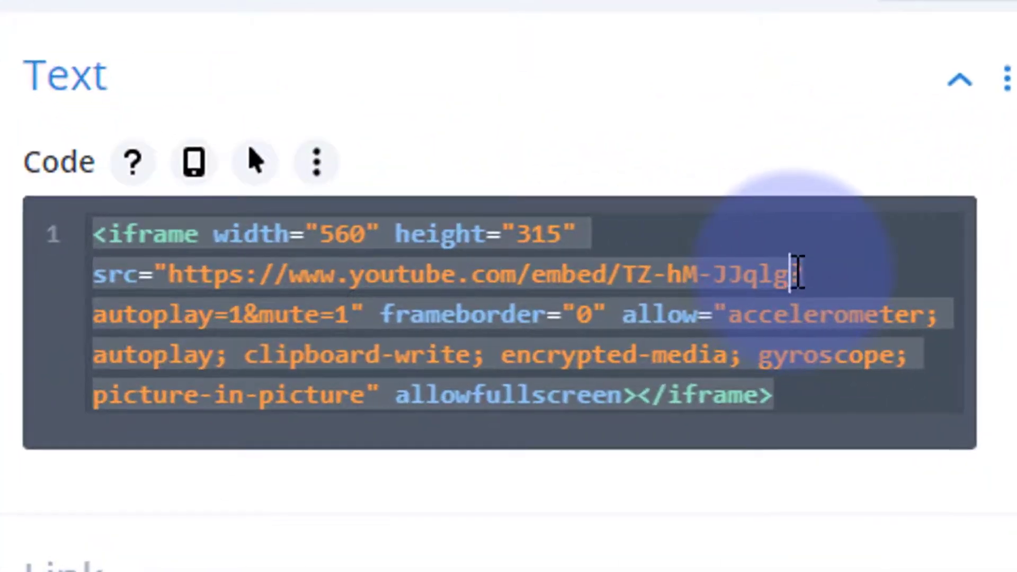
Highlight the "?autoplay=1" and "&mute=1" parameters in the iframe's video URL to review them.
left_click_drag(353, 225, 161, 240)
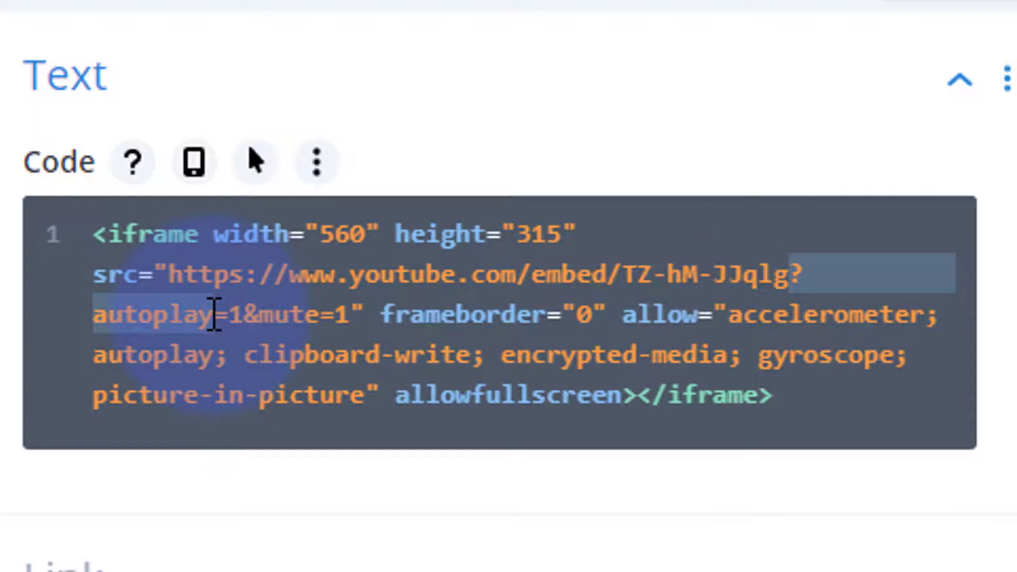
left_click_drag(214, 315, 245, 311)
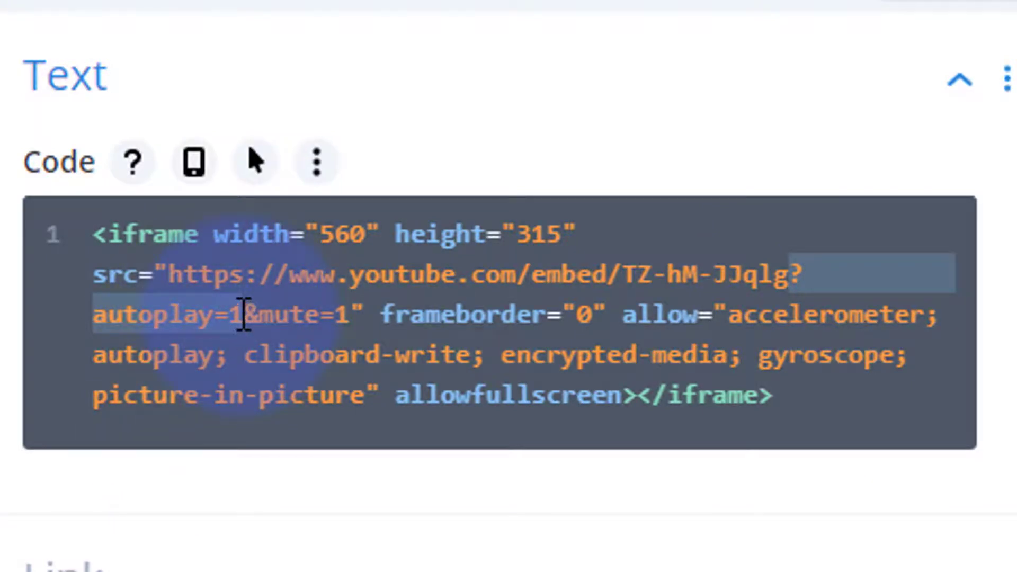
key("ctrl+a")
left_click_drag(247, 314, 354, 314)
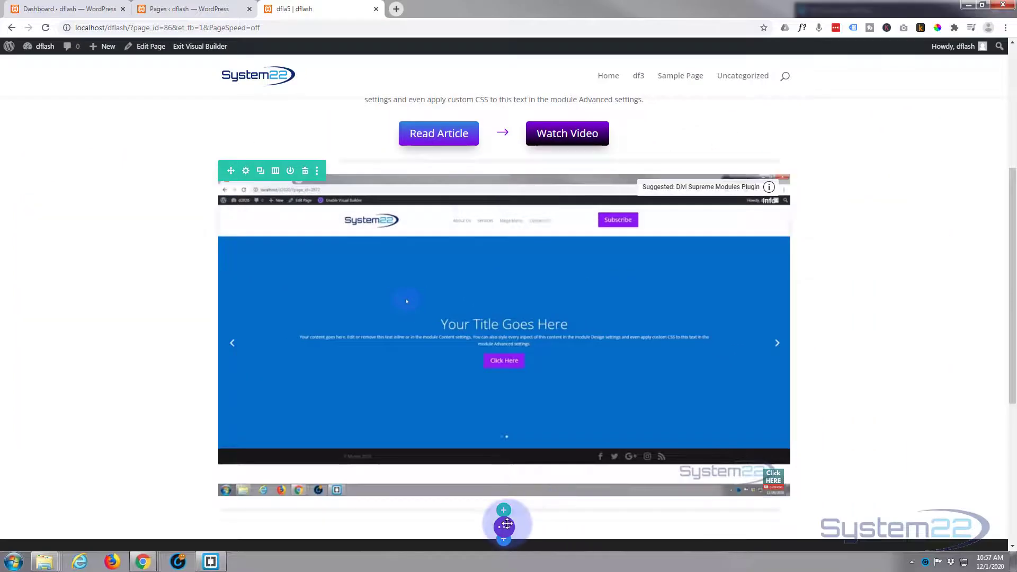
Save the page as a draft and exit the visual builder to the front-end page.
left_click(507, 524)
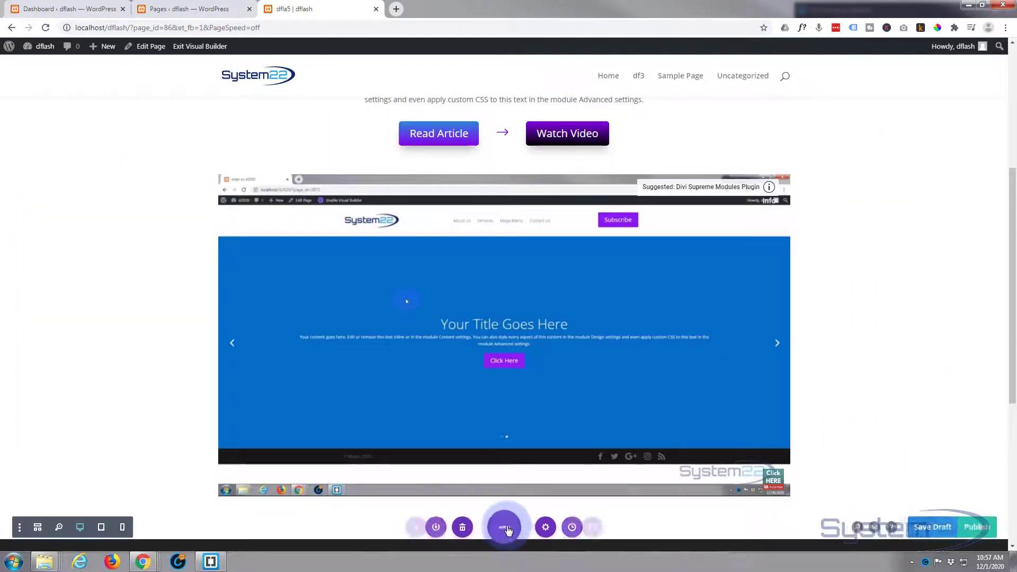
left_click(939, 532)
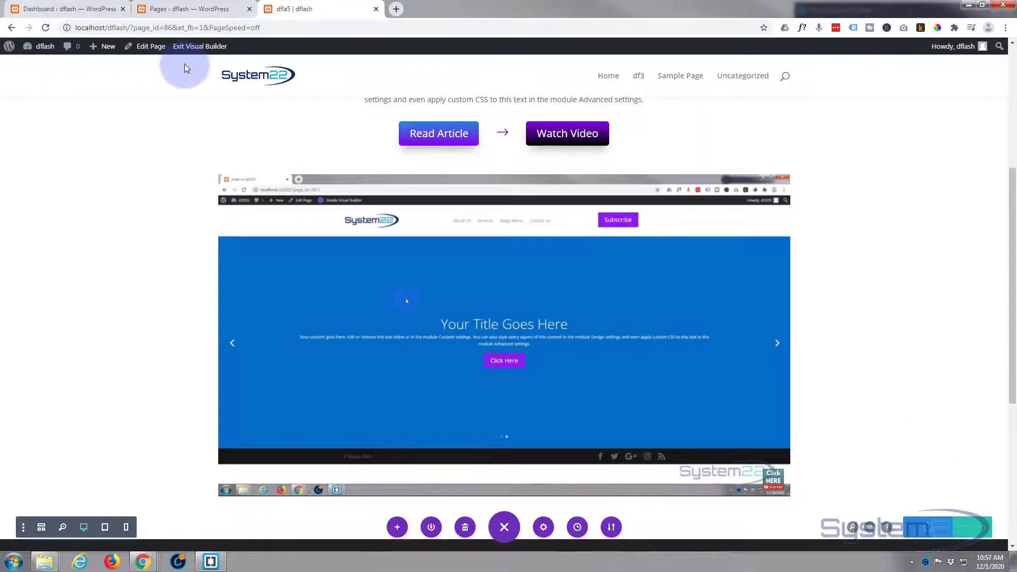
left_click(182, 47)
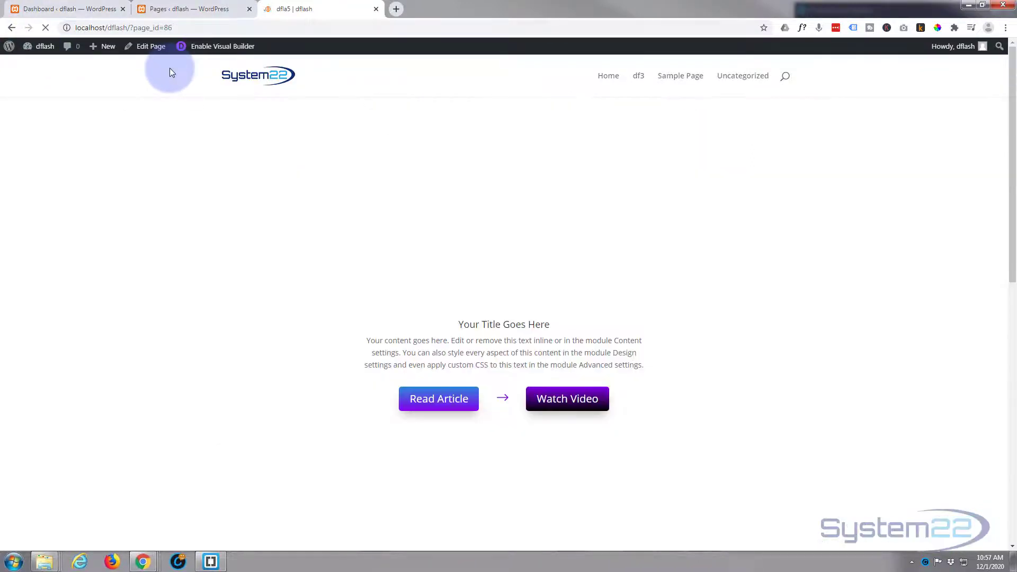
Check the embedded video's autoplay on the front-end page and unmute its sound.
scroll(97, 208, "down", 2)
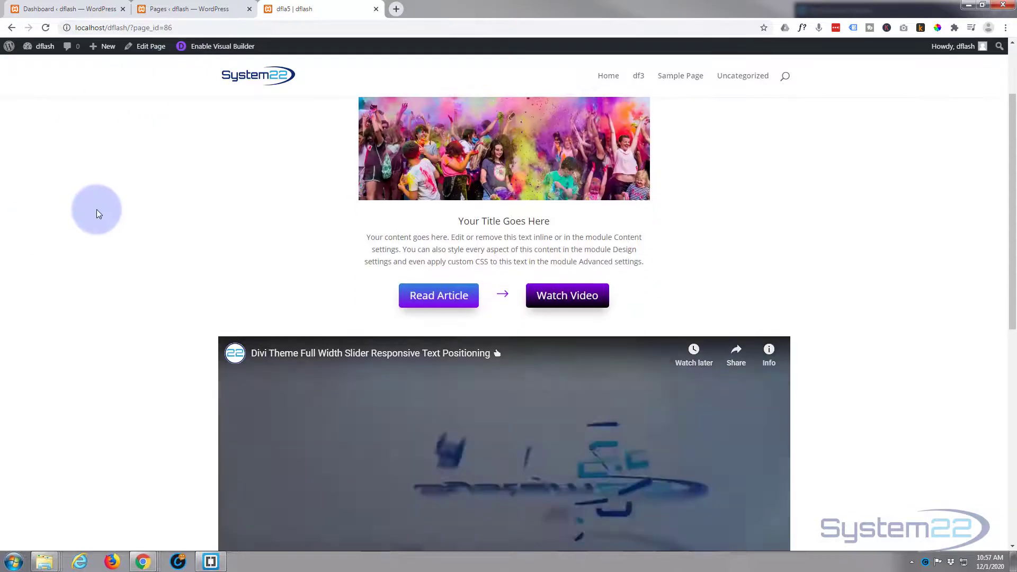
scroll(93, 209, "down", 3)
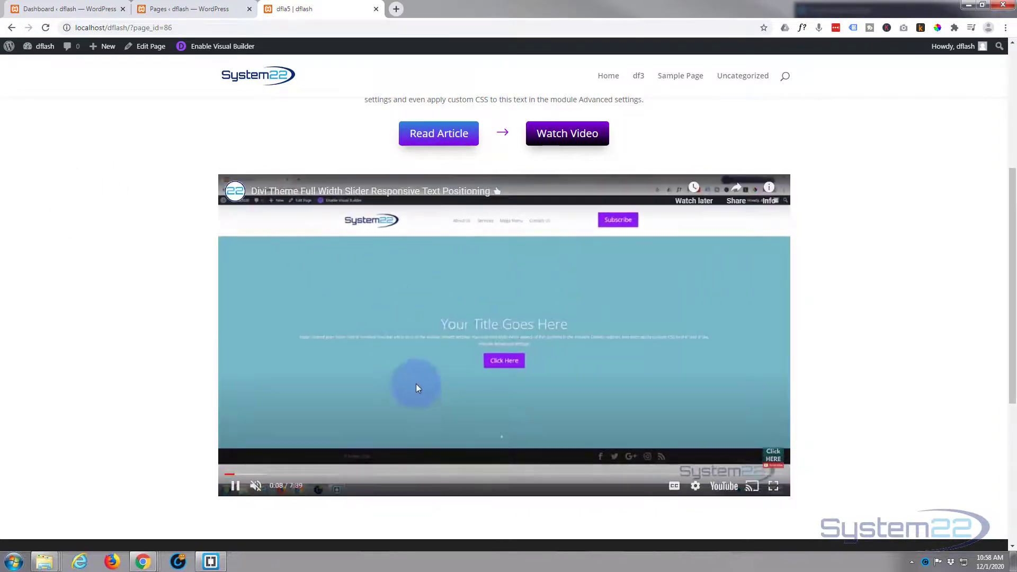
left_click(256, 487)
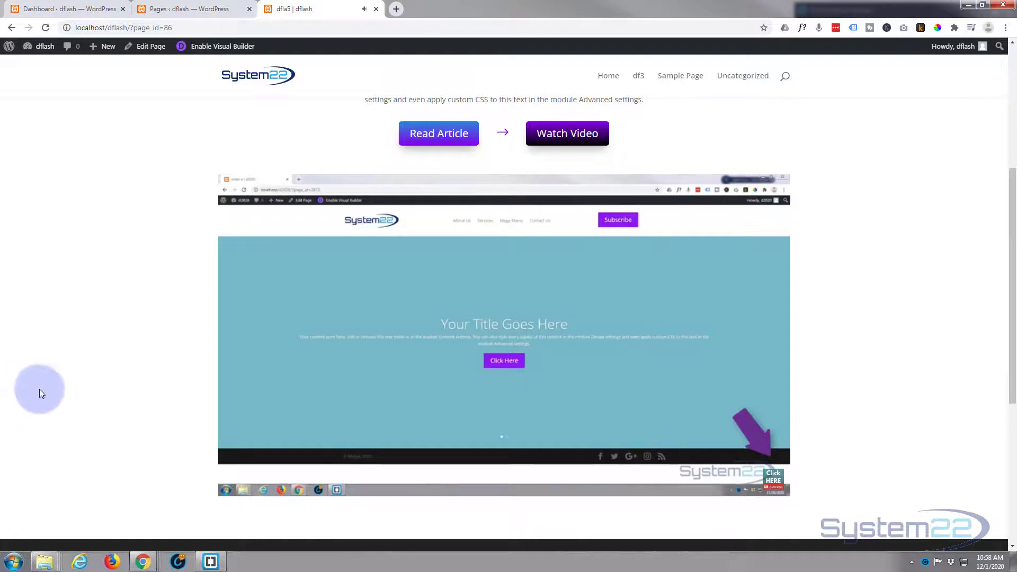
mouse_move(289, 486)
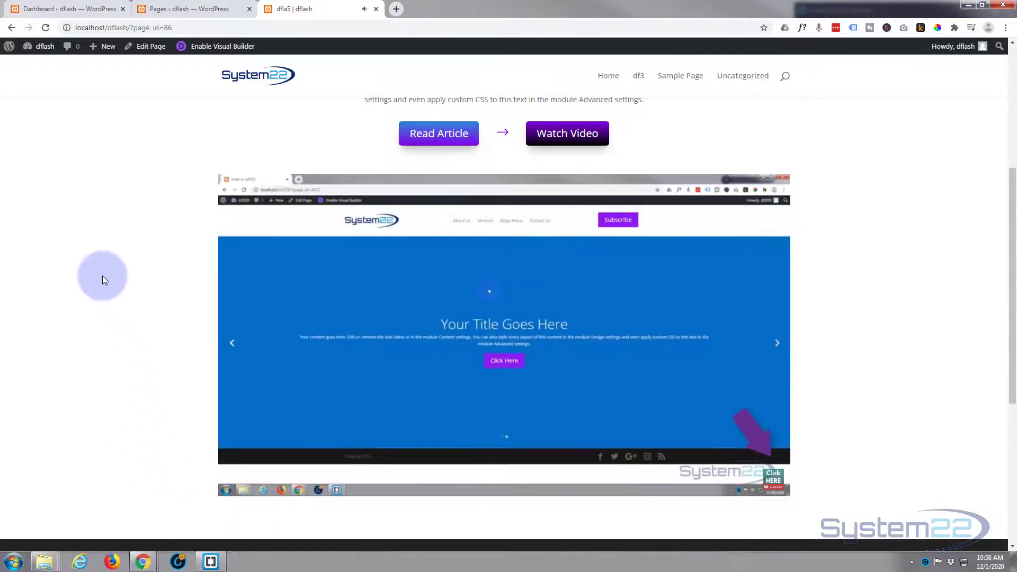
scroll(103, 275, "down", 2)
scroll(101, 275, "up", 1)
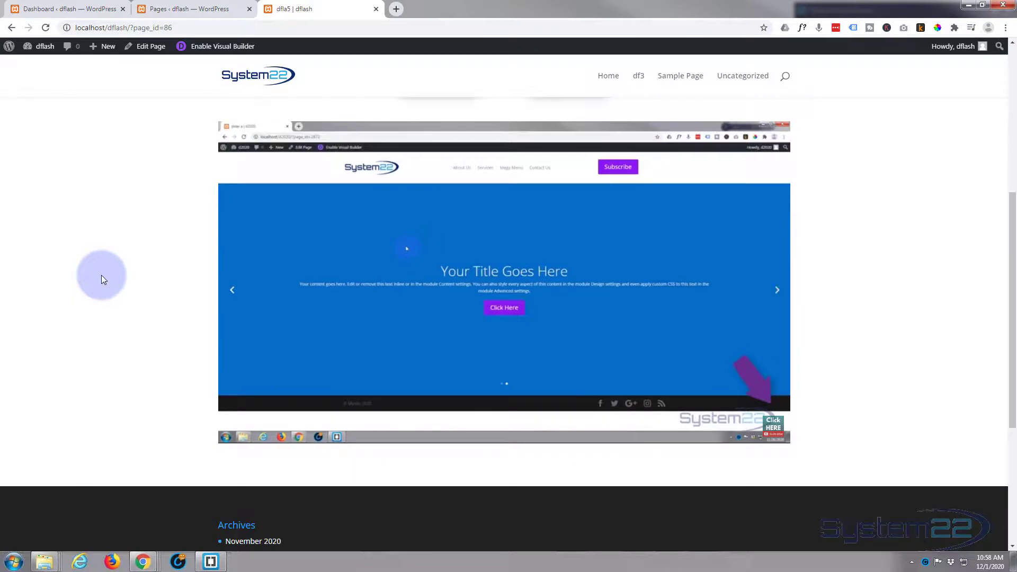